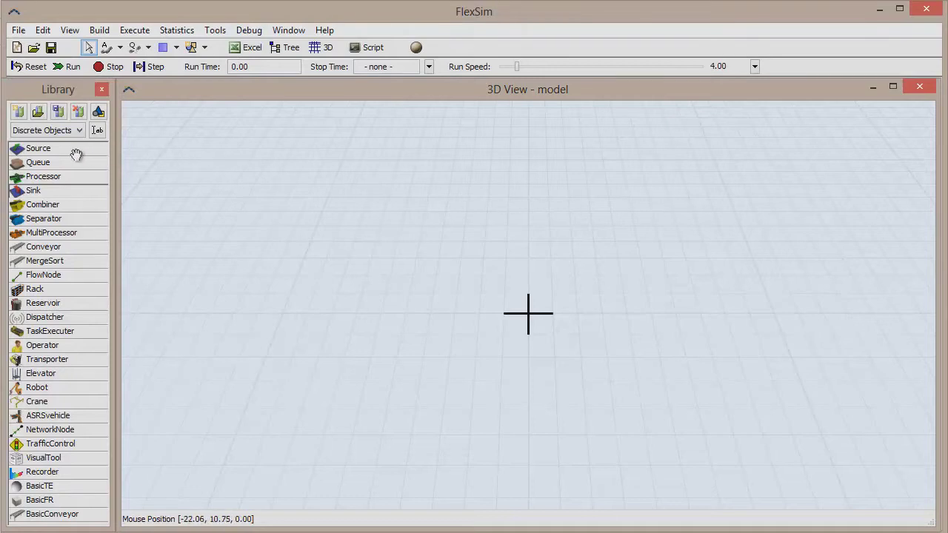
Step: Place Source1, Queue2, Processor3, Processor4 and Sink5 left to right on the model floor
drag(75, 156, 250, 321)
drag(74, 163, 348, 320)
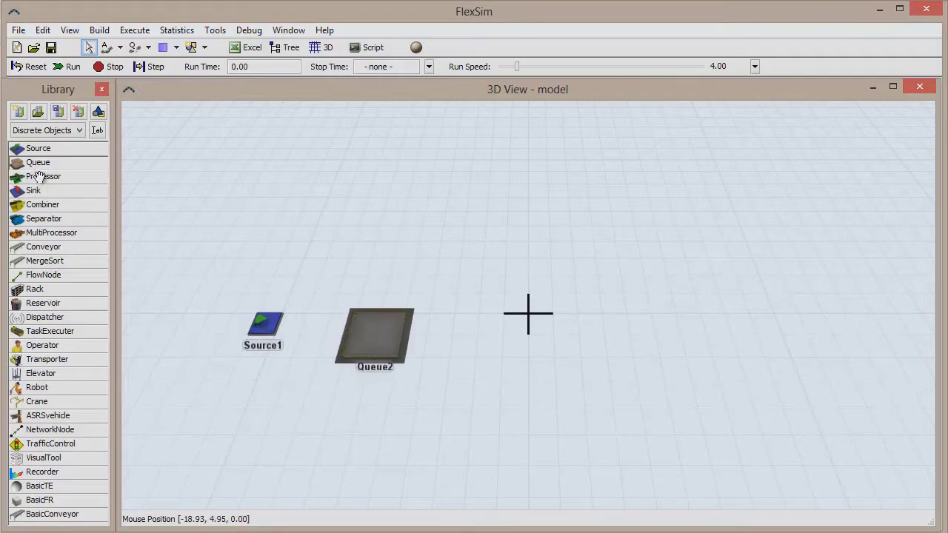
drag(55, 177, 489, 317)
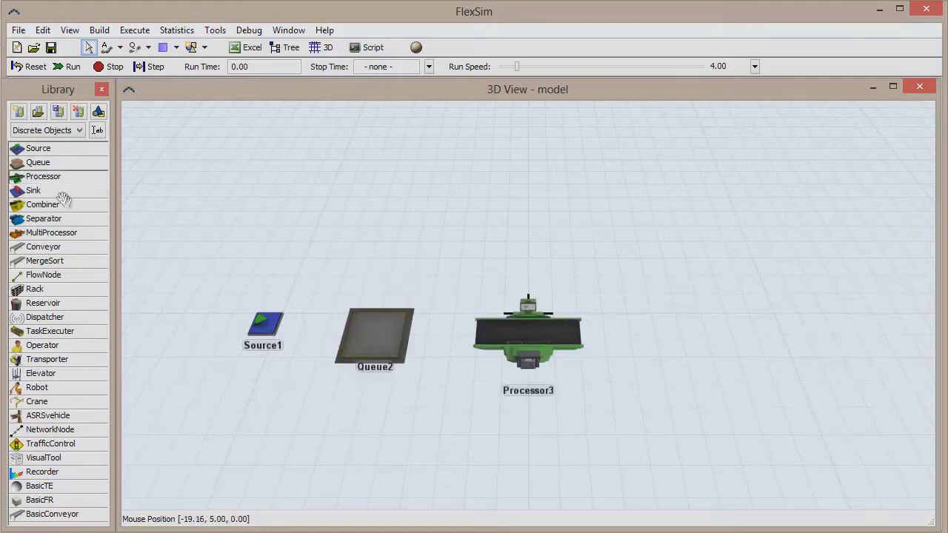
drag(46, 180, 651, 317)
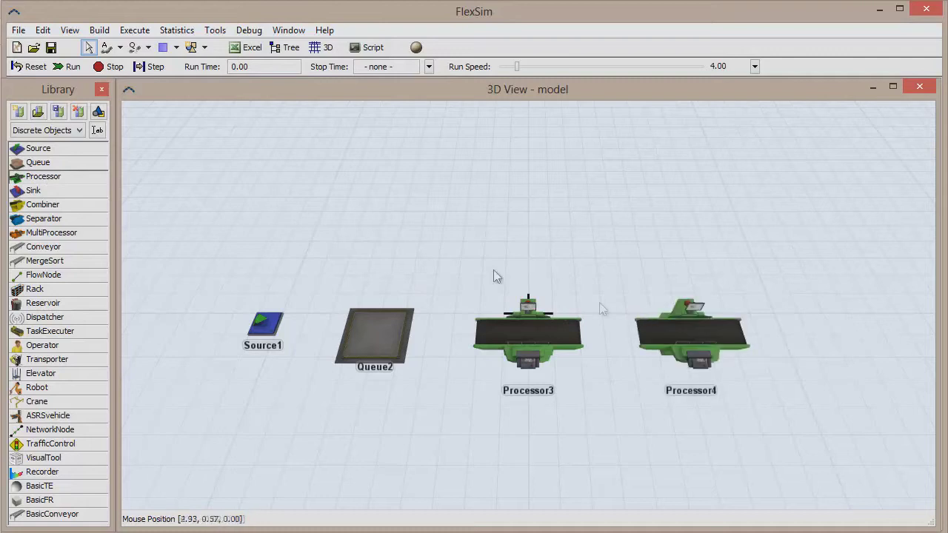
drag(47, 191, 810, 327)
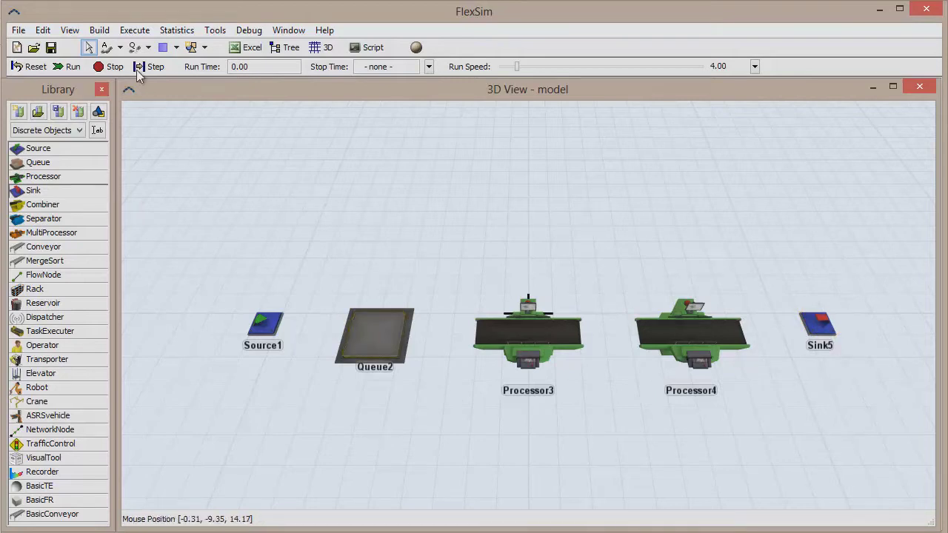
click(105, 47)
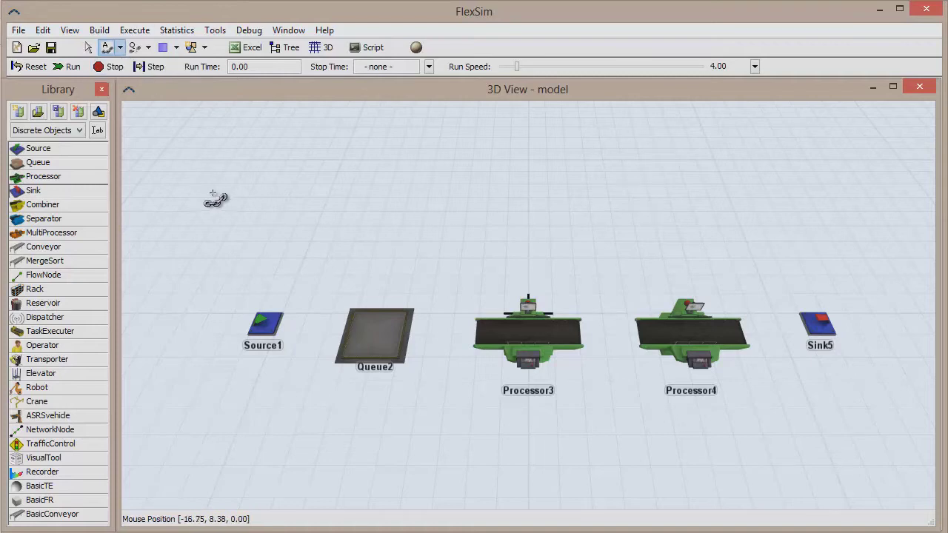
Step: Connect Source1 to Queue2, then chain Queue2 through Processor3 and Processor4 to Sink5
click(263, 323)
click(366, 335)
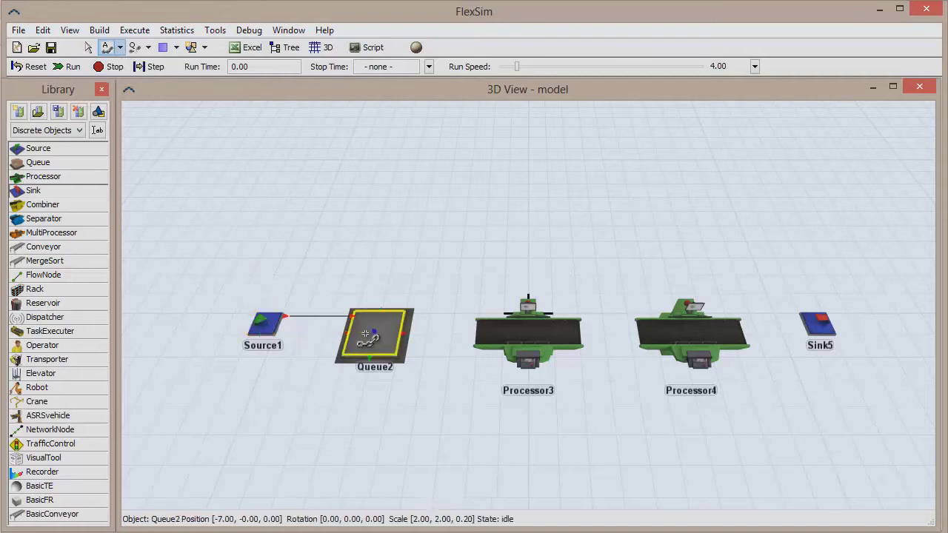
key(Escape)
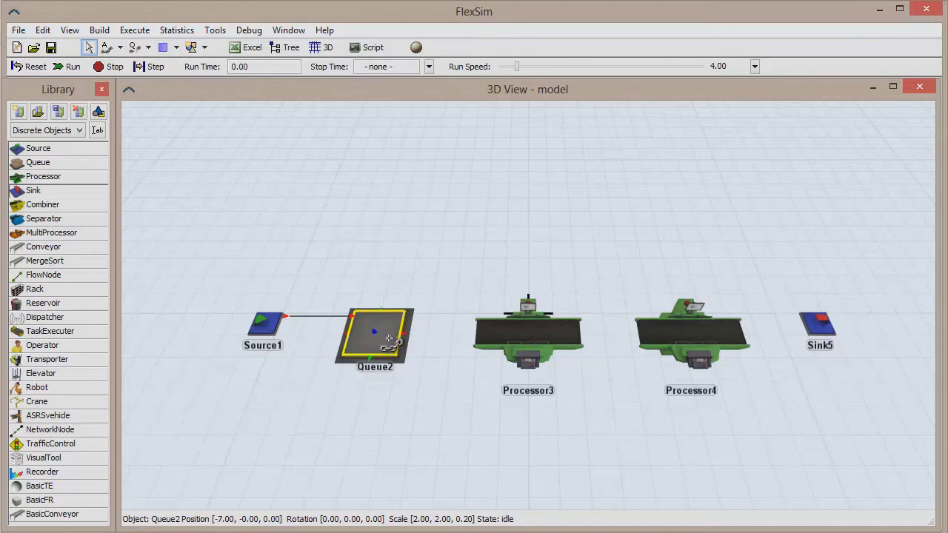
mouse_move(389, 339)
mouse_down()
mouse_move(654, 337)
mouse_move(814, 322)
mouse_up()
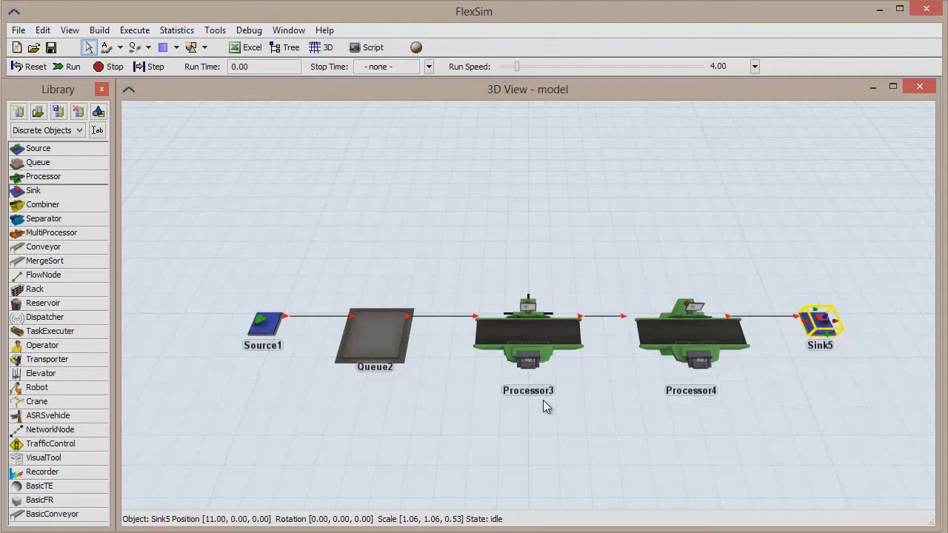
key(a)
click(121, 49)
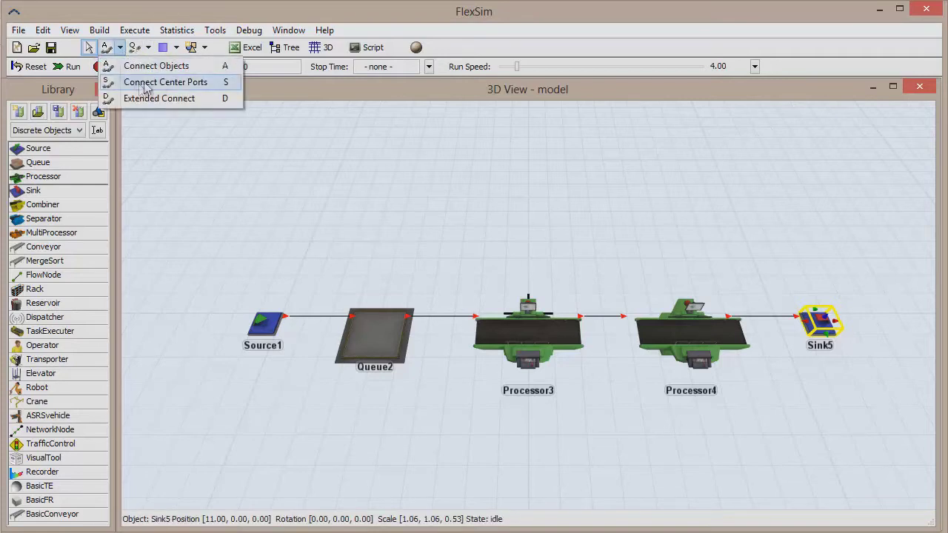
Step: Add an extra link from Processor4 to Processor3, drawn beneath the two processors
click(624, 218)
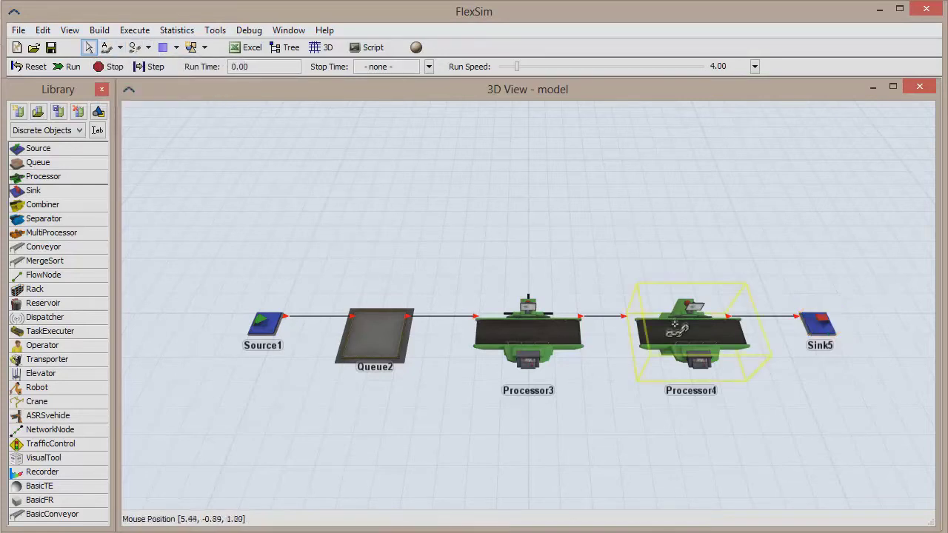
click(675, 329)
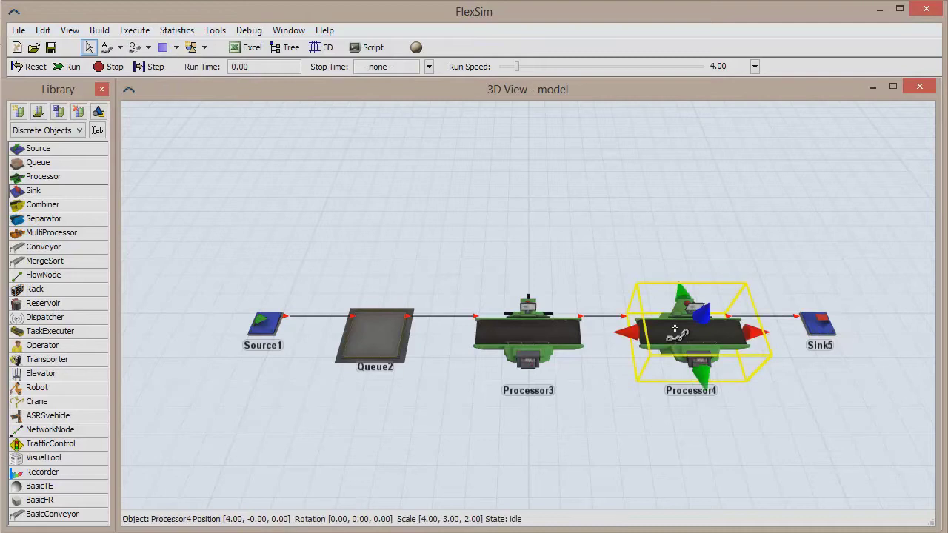
click(562, 334)
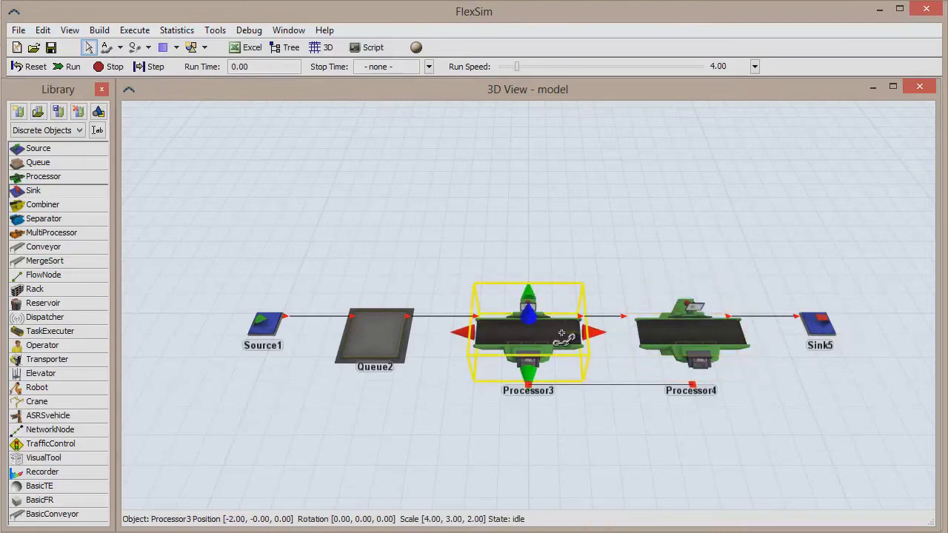
click(612, 409)
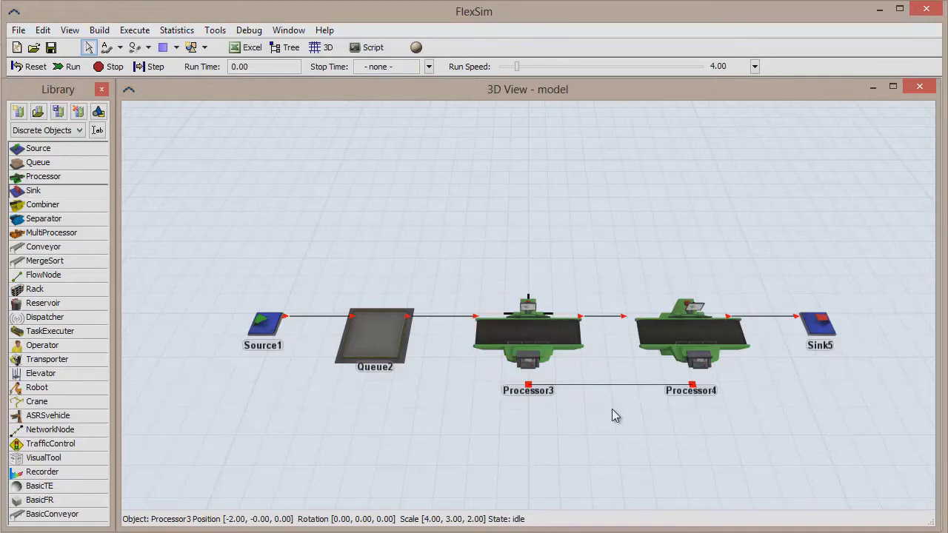
double_click(260, 328)
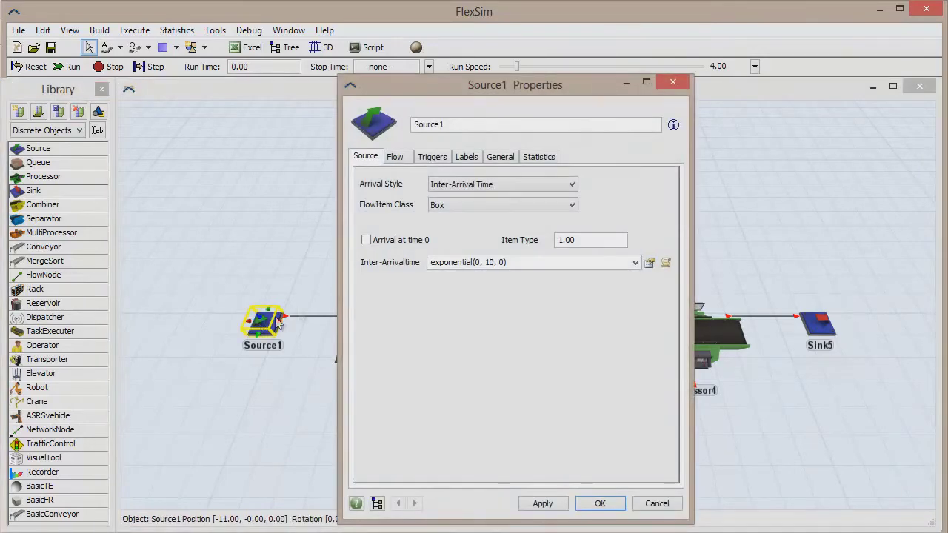
Step: Set Source1's first arrival at time 0 and a fixed inter-arrival time of 15
click(368, 243)
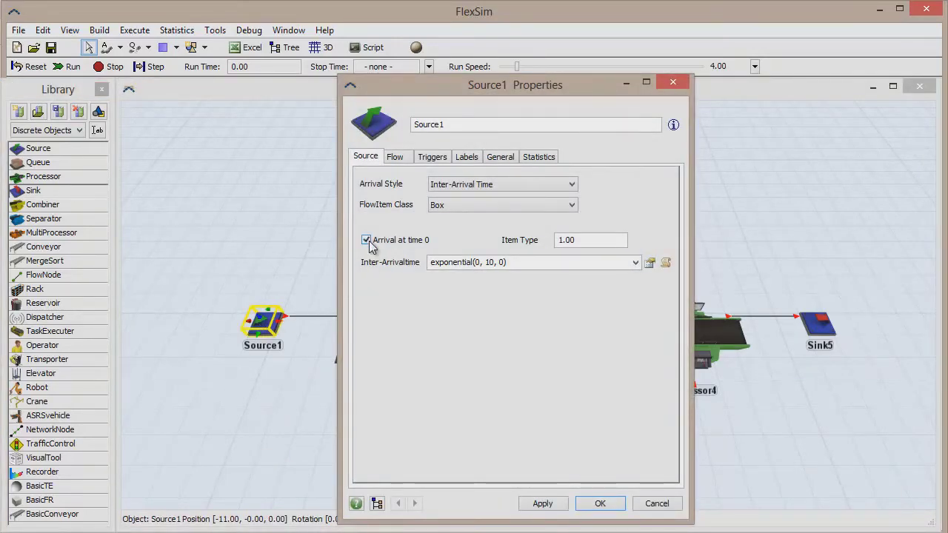
drag(517, 262, 325, 267)
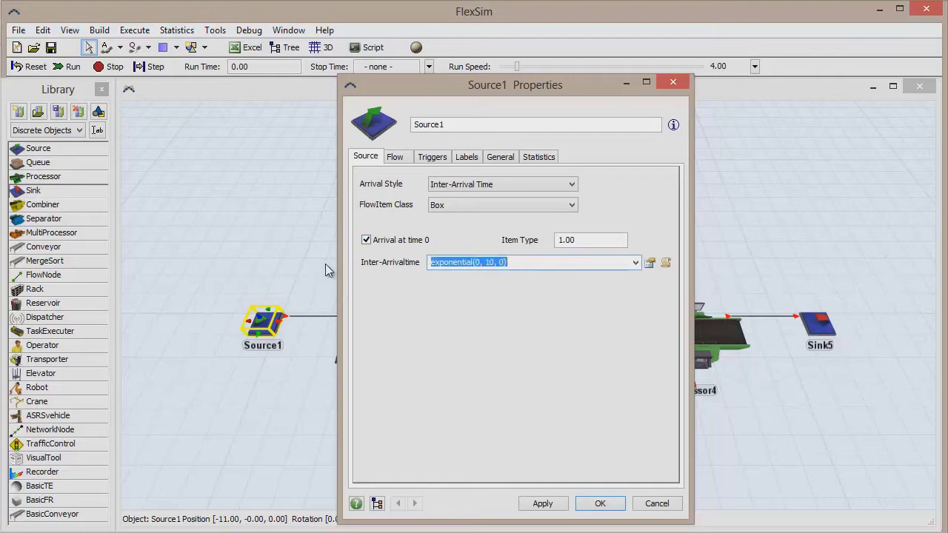
text(15)
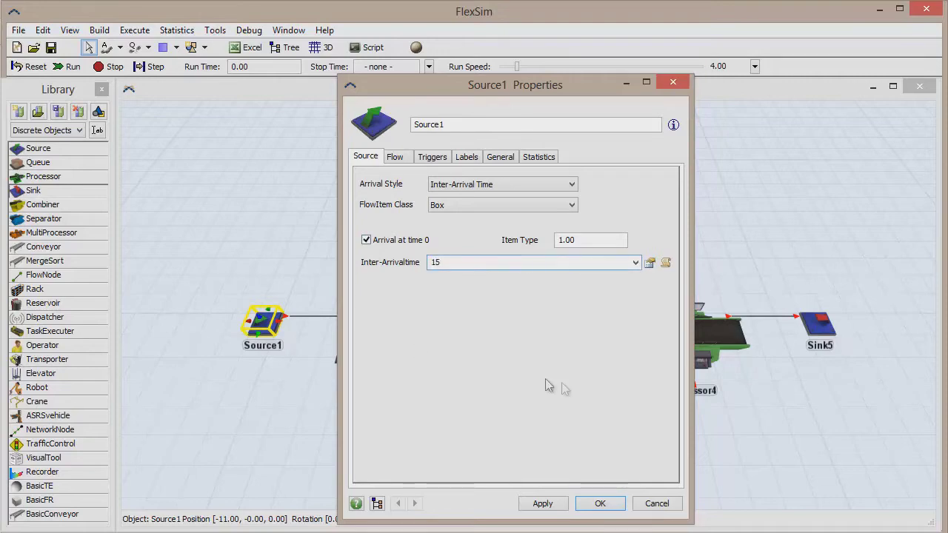
click(606, 505)
click(546, 455)
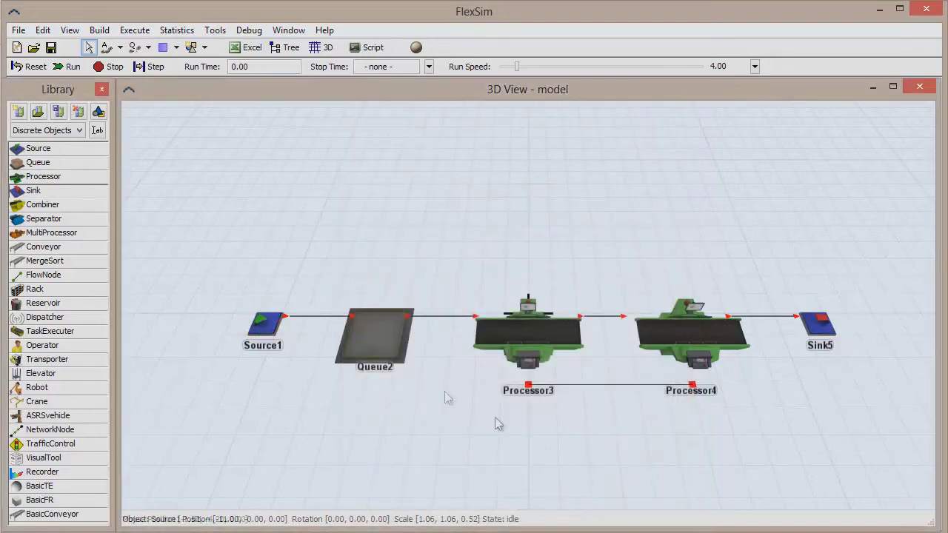
Step: Set Queue2's Maximum Content to 20 items
double_click(368, 329)
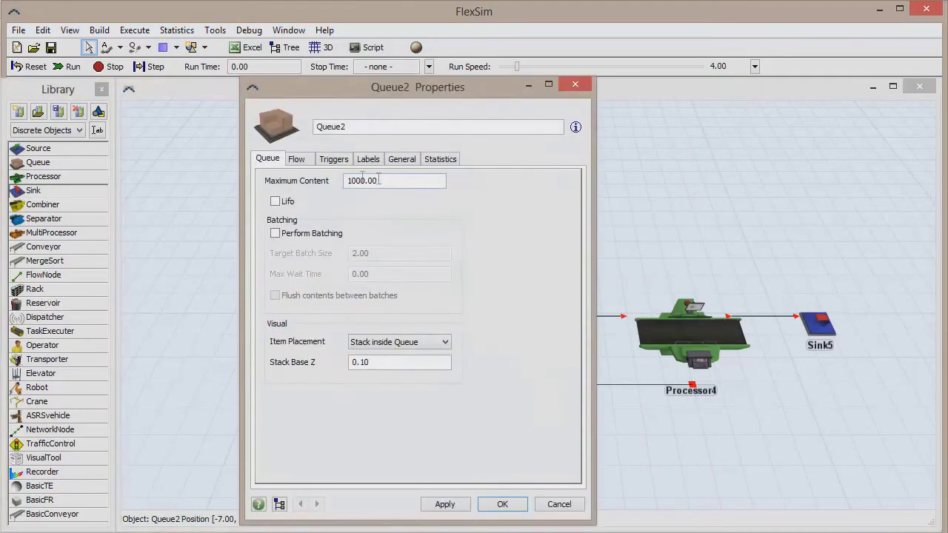
text(20)
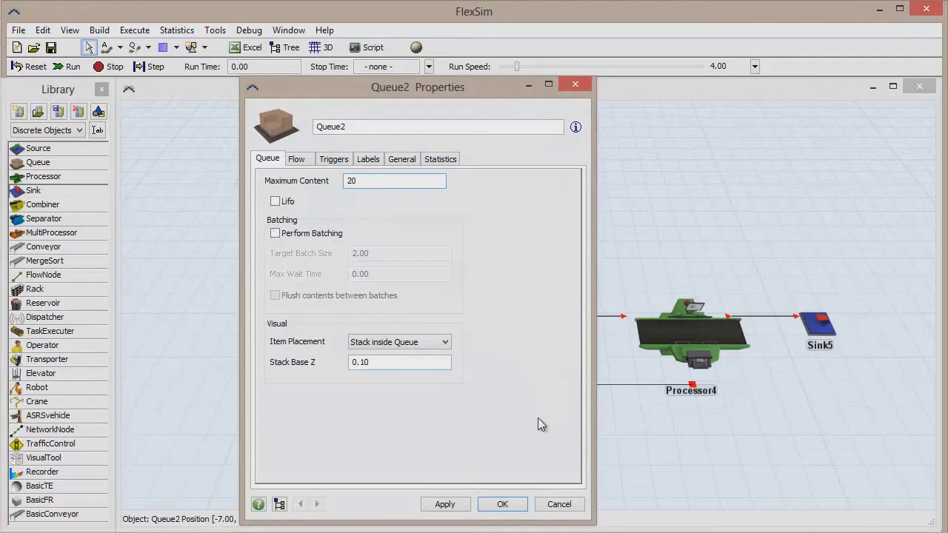
click(502, 504)
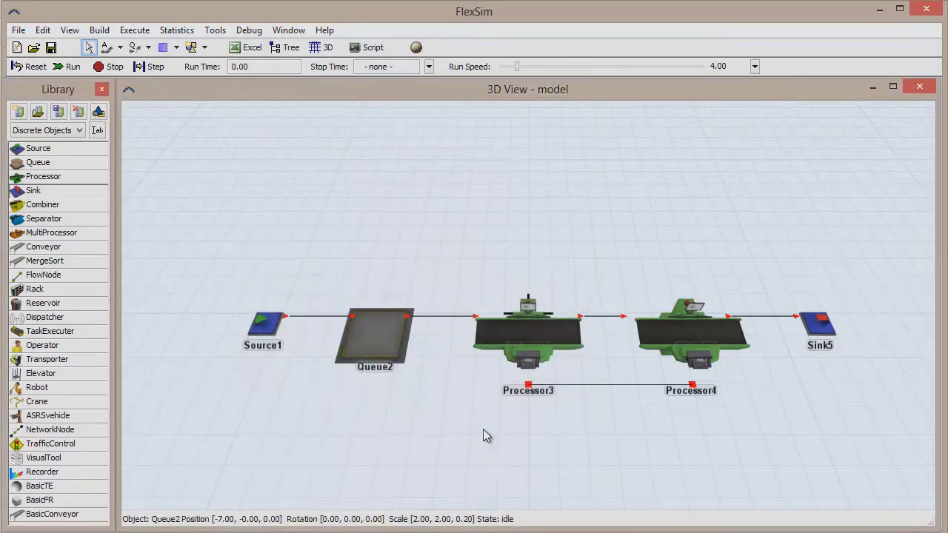
click(540, 354)
double_click(540, 354)
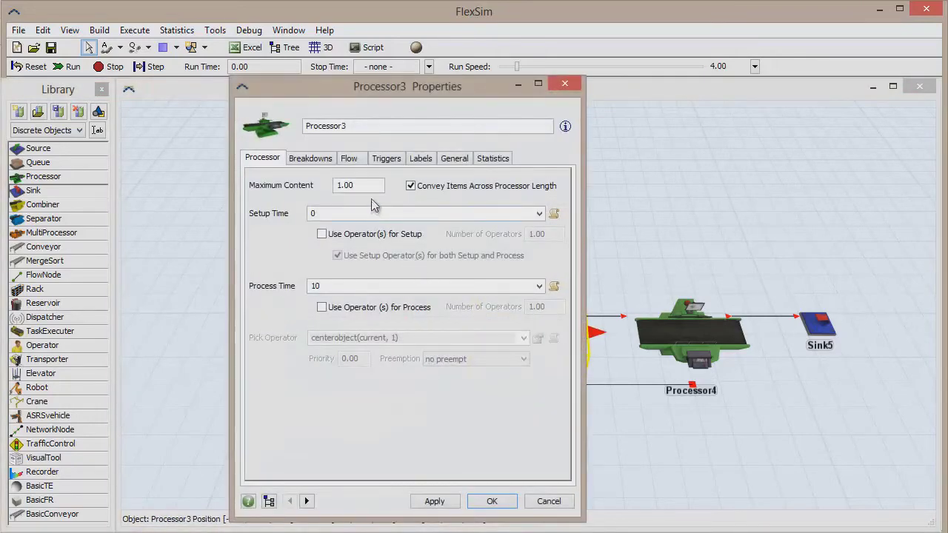
Step: Give Processor3 an OnEntry Close and Open Ports trigger using closeinput on current
click(386, 159)
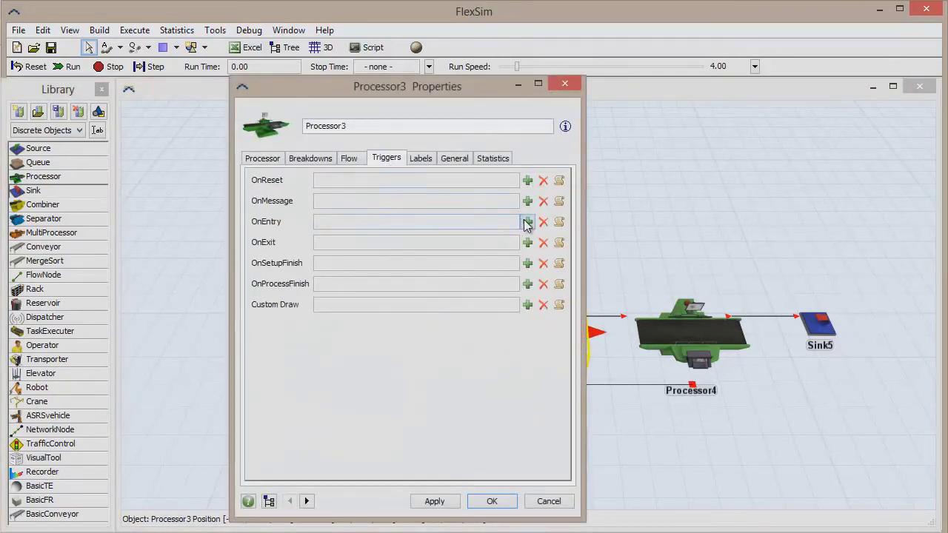
click(527, 223)
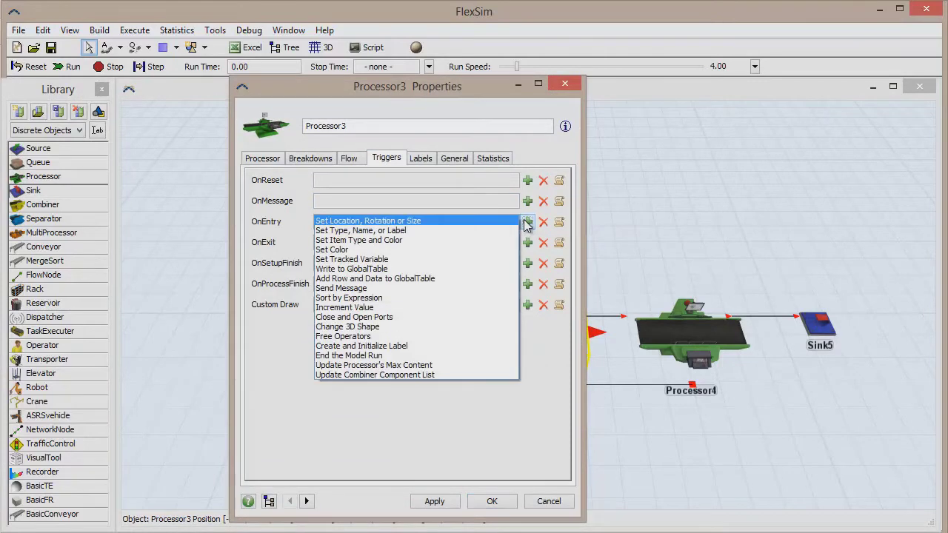
click(398, 317)
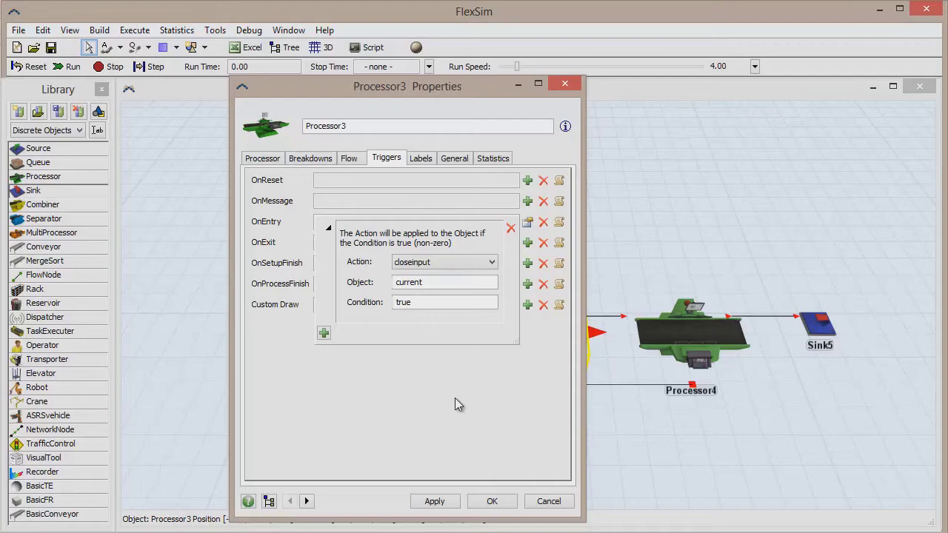
click(491, 501)
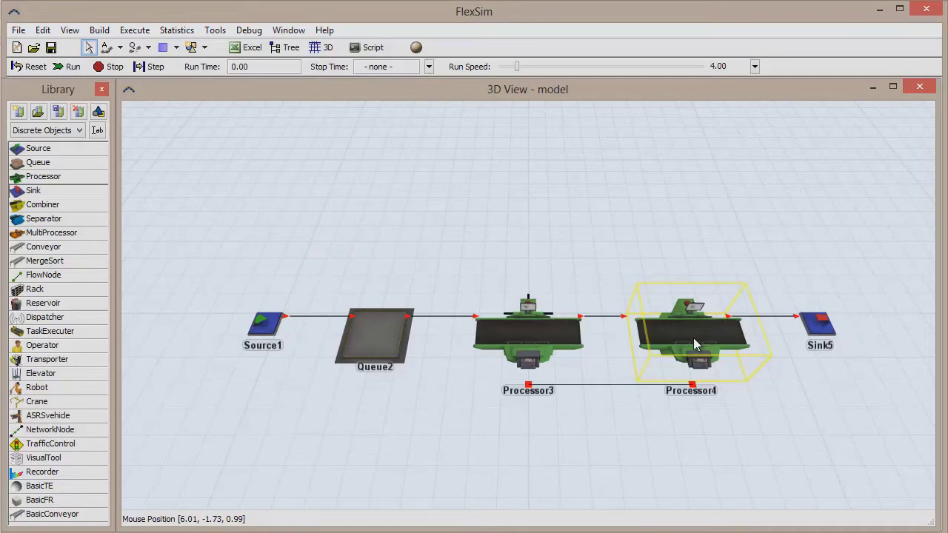
Step: Give Processor4 an OnExit Send Message trigger targeting its center-linked Processor3
double_click(693, 342)
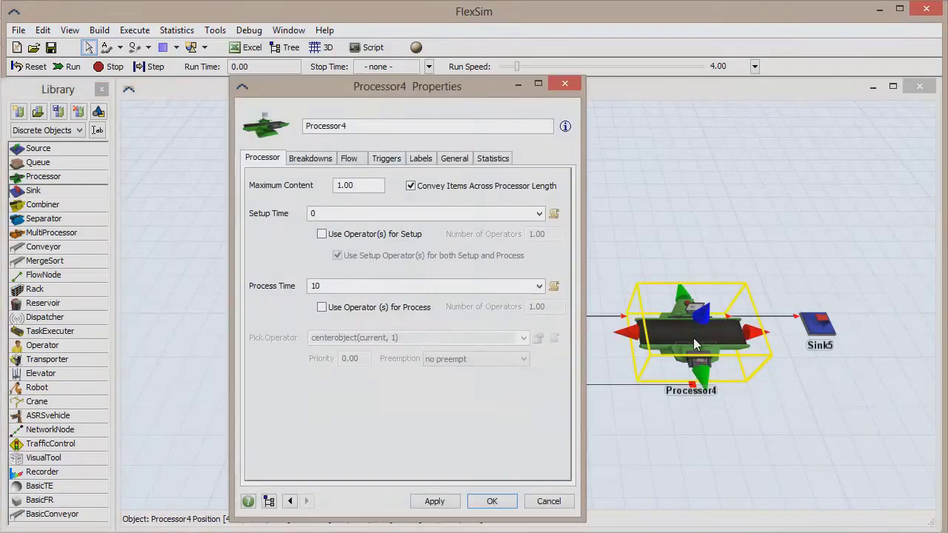
click(390, 157)
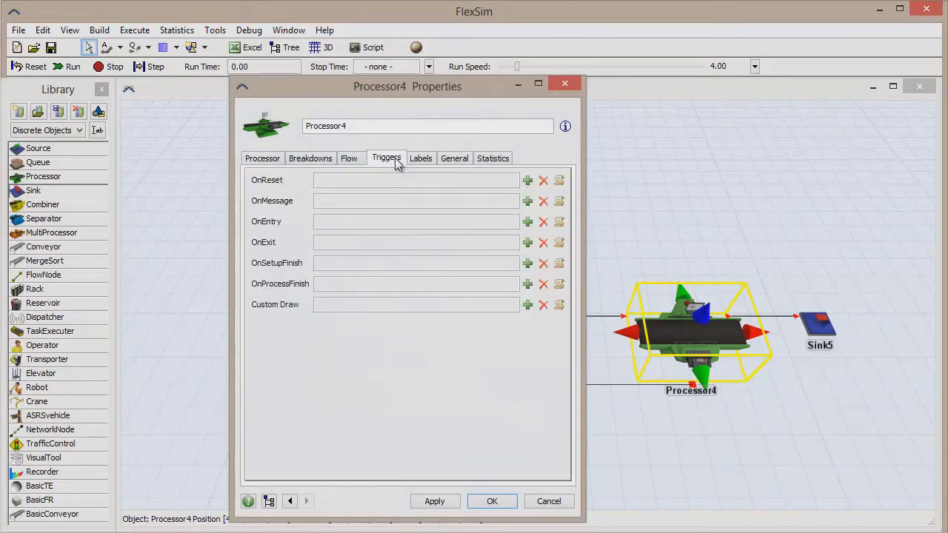
click(527, 242)
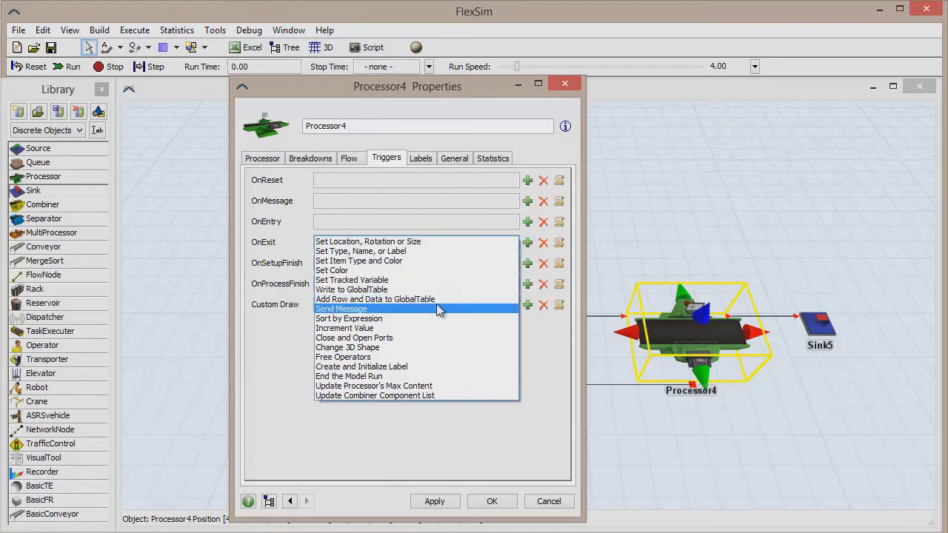
click(396, 310)
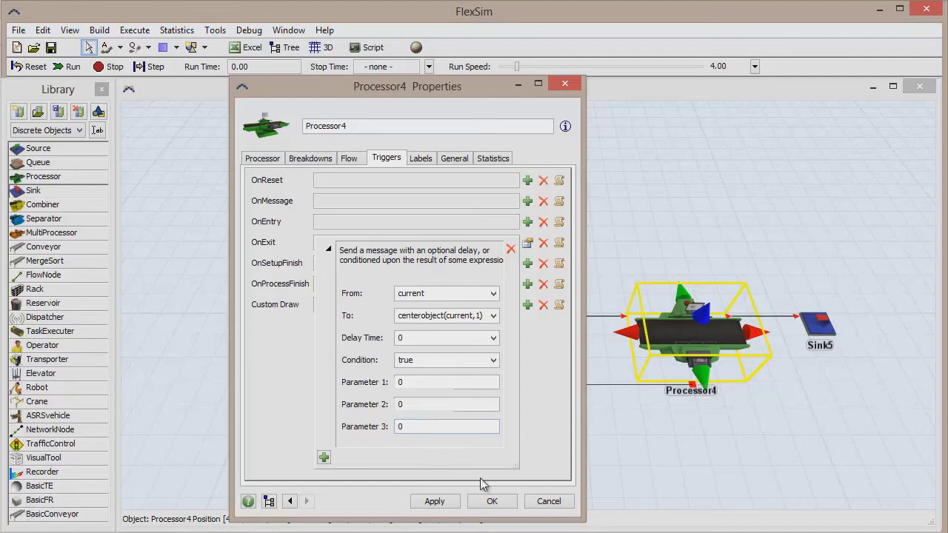
click(492, 501)
Step: Add a Conditionally Close and Open Ports OnMessage trigger to Processor3 with action openinput
click(538, 339)
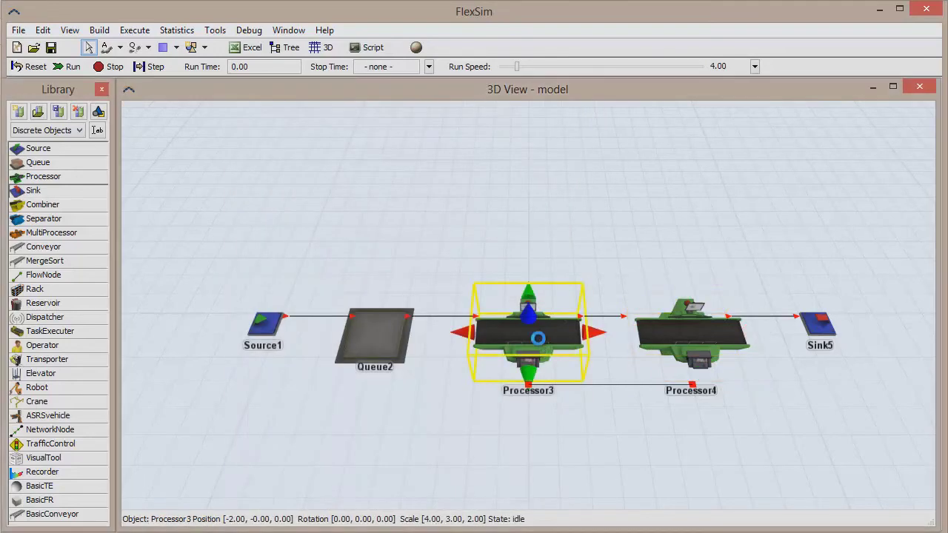
double_click(538, 339)
click(386, 158)
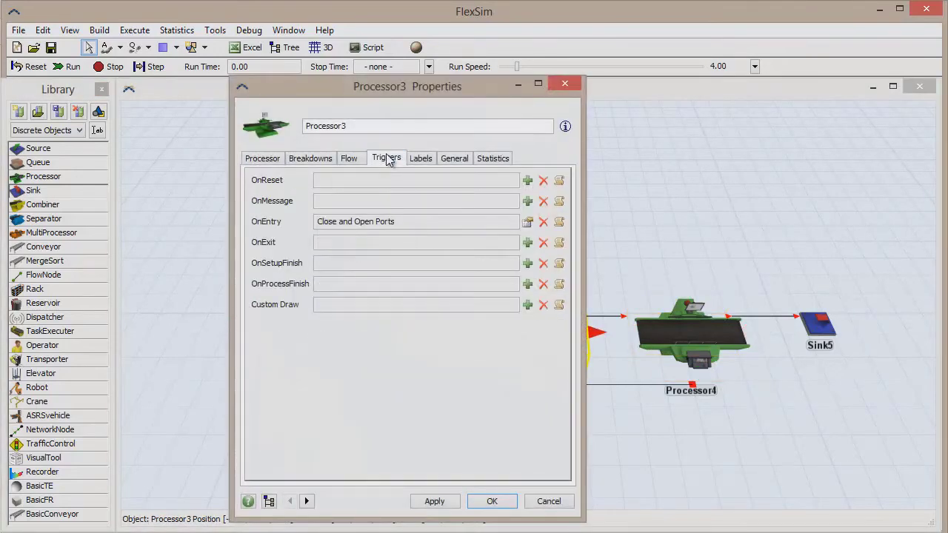
click(528, 203)
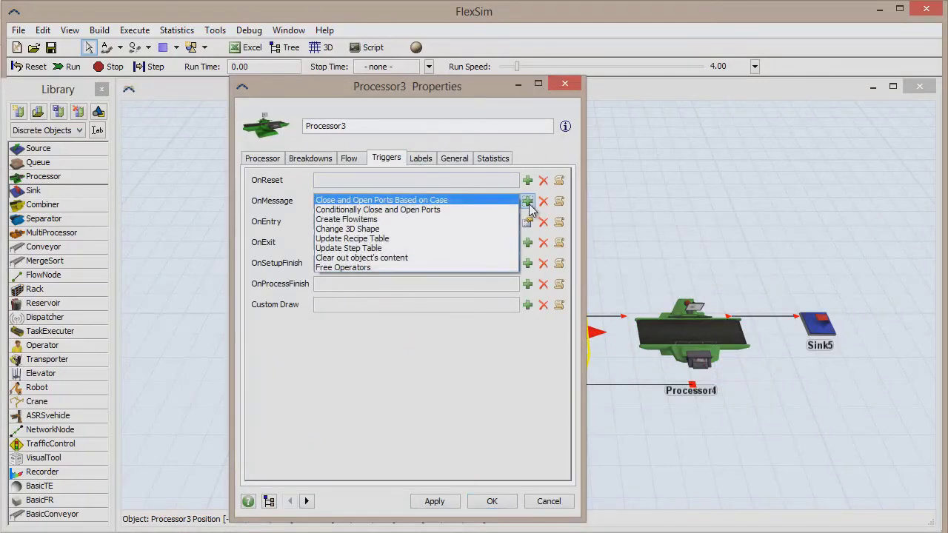
click(444, 210)
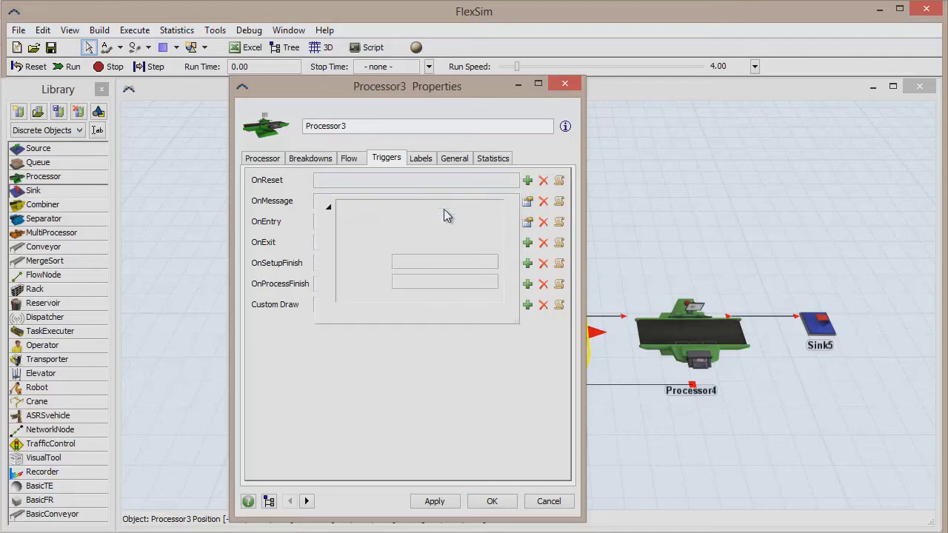
click(443, 242)
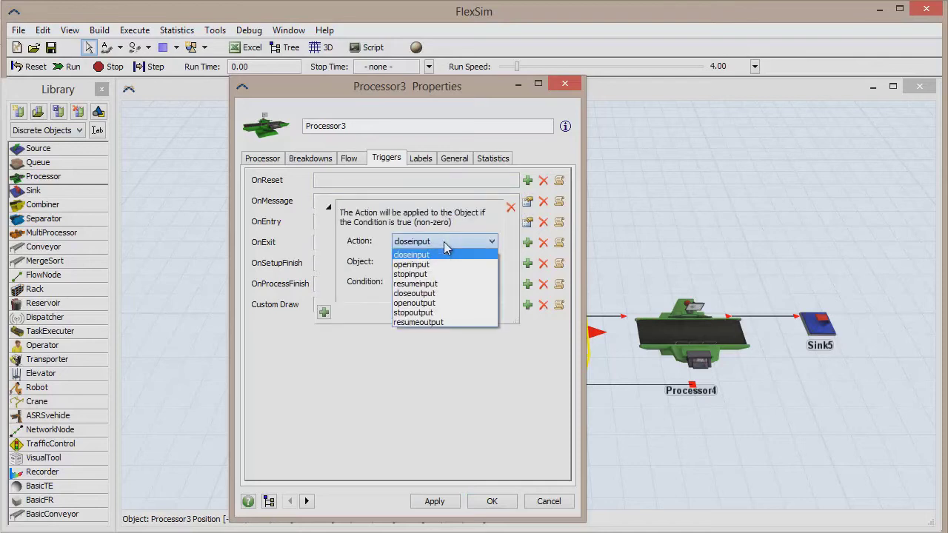
click(440, 267)
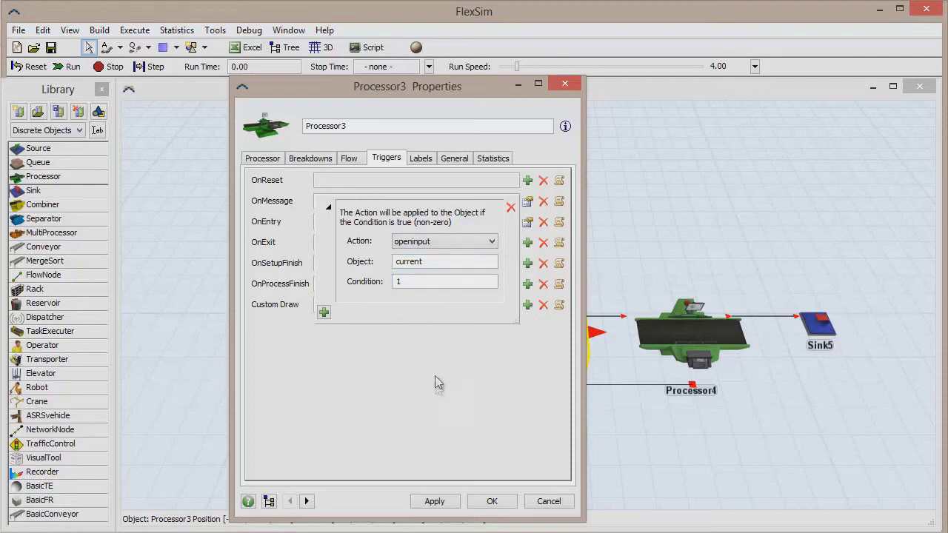
Step: Save Processor3's settings, run the model, and zoom and tilt the view to watch items flow
click(492, 505)
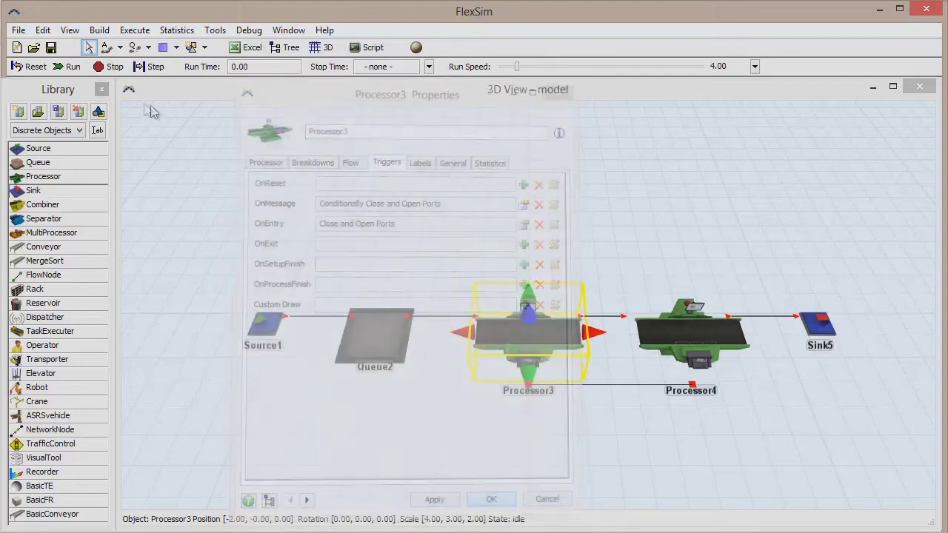
click(72, 66)
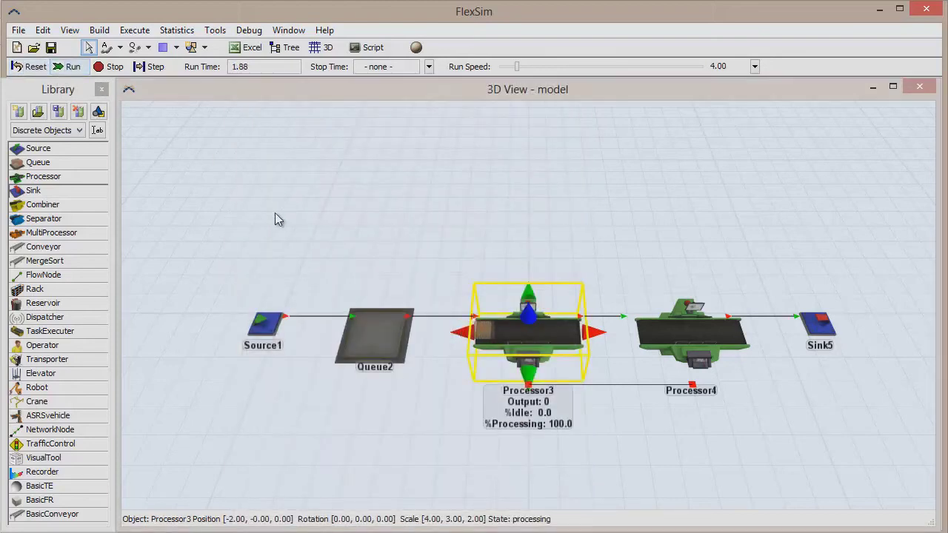
click(319, 299)
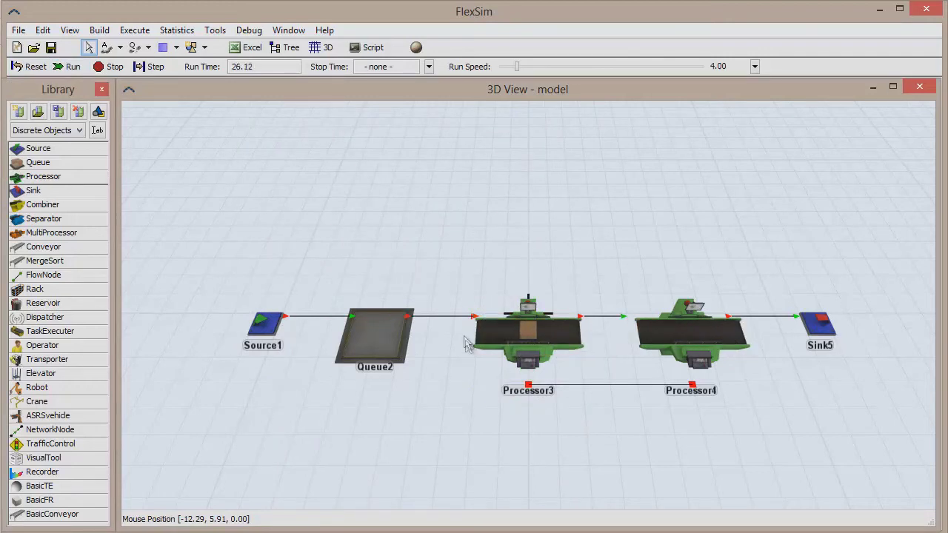
scroll(462, 339, up, 2)
scroll(463, 339, up, 1)
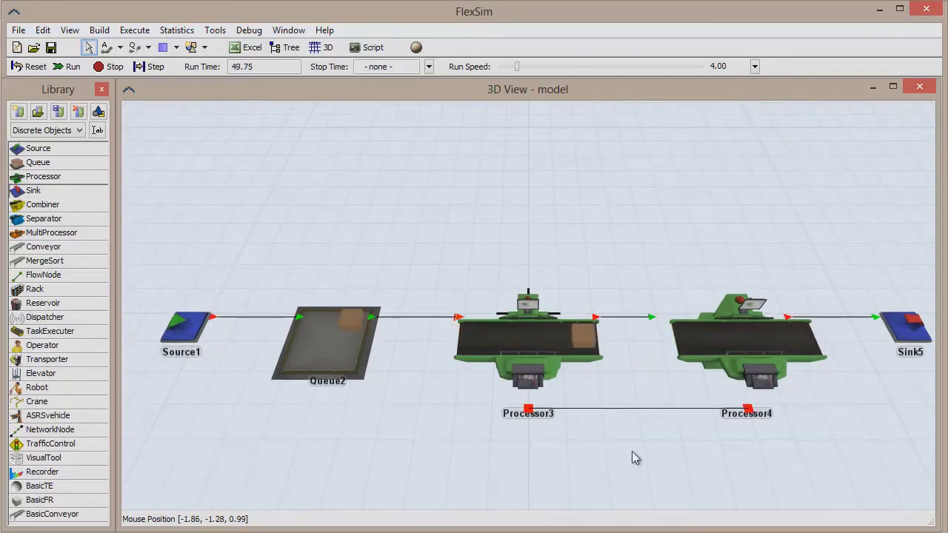
right_drag(642, 449, 653, 413)
Step: Stop the run and disconnect the center ports between Processor3 and Processor4
click(109, 66)
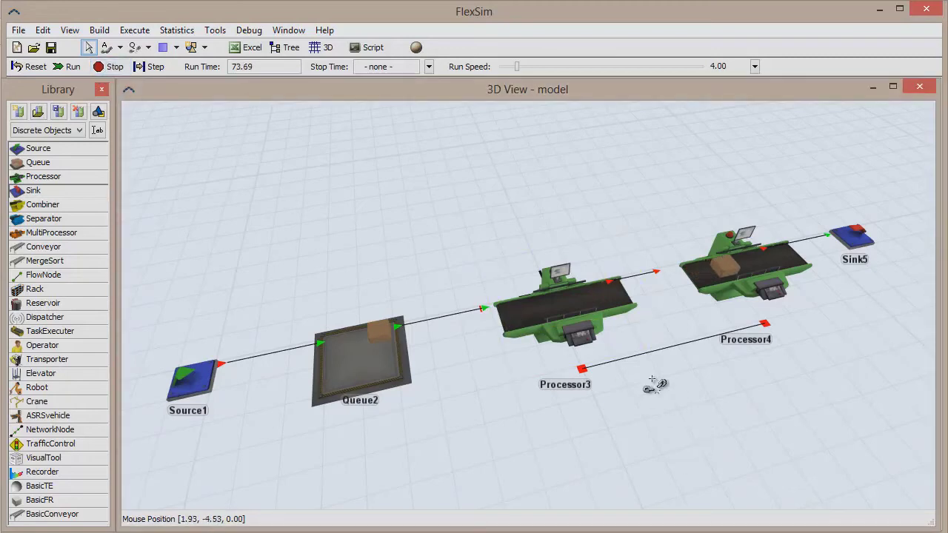
click(587, 320)
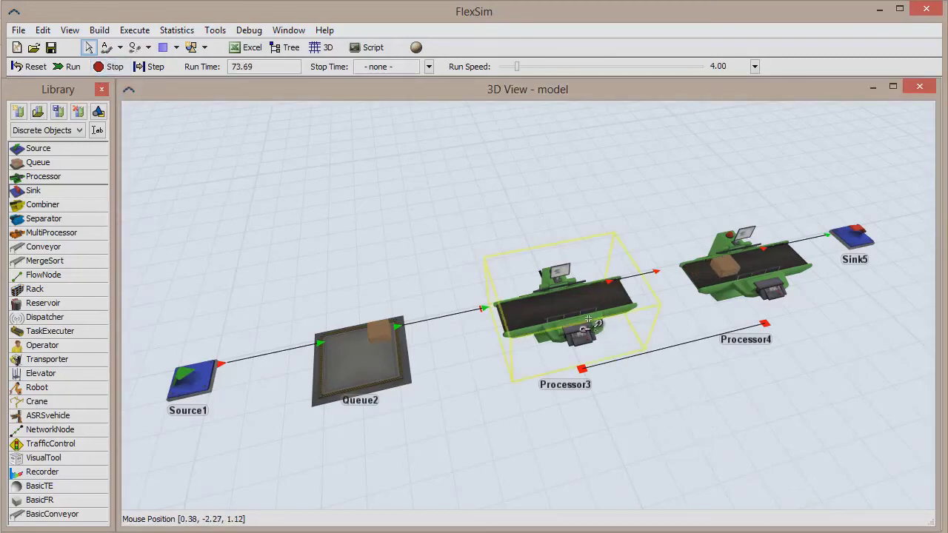
click(149, 49)
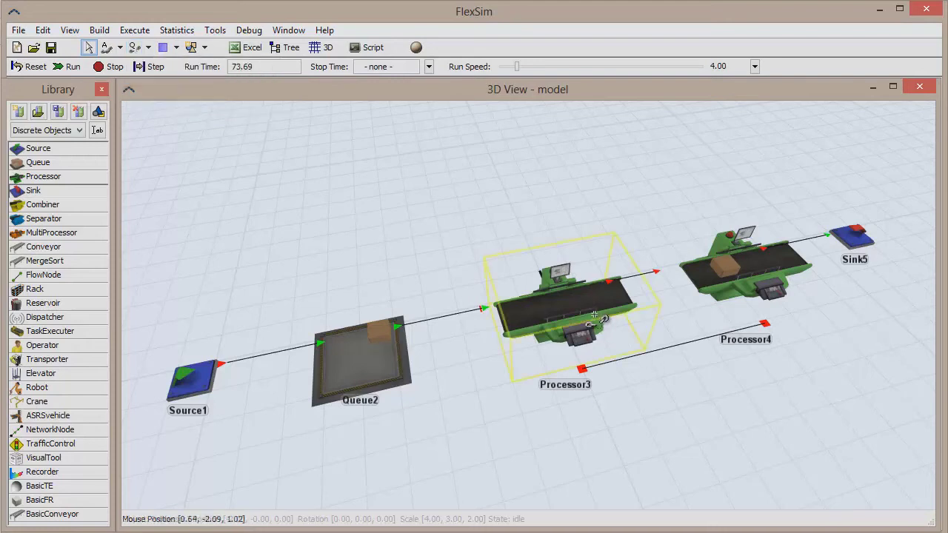
drag(570, 311, 759, 275)
click(740, 415)
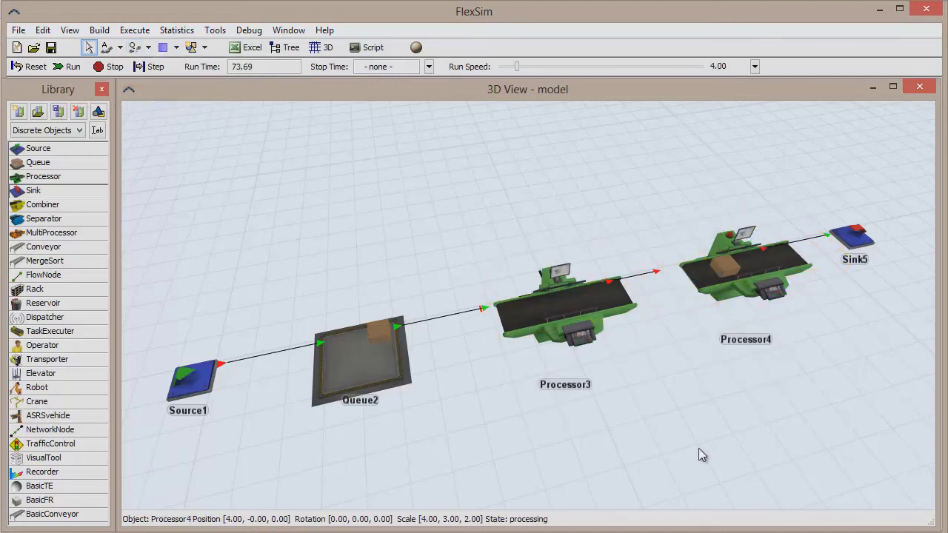
double_click(779, 271)
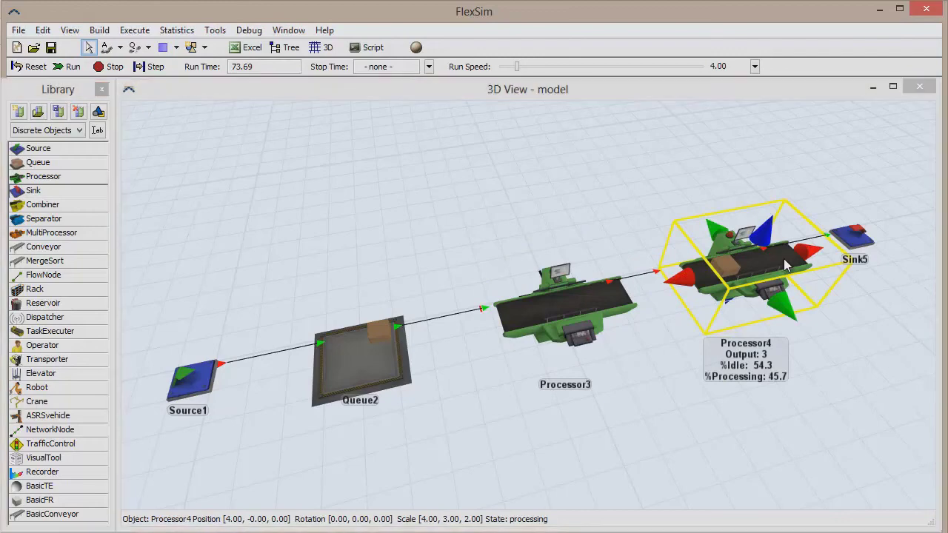
Step: Change Processor4's OnExit Send Message recipient to inobject(current,1) and confirm
click(379, 160)
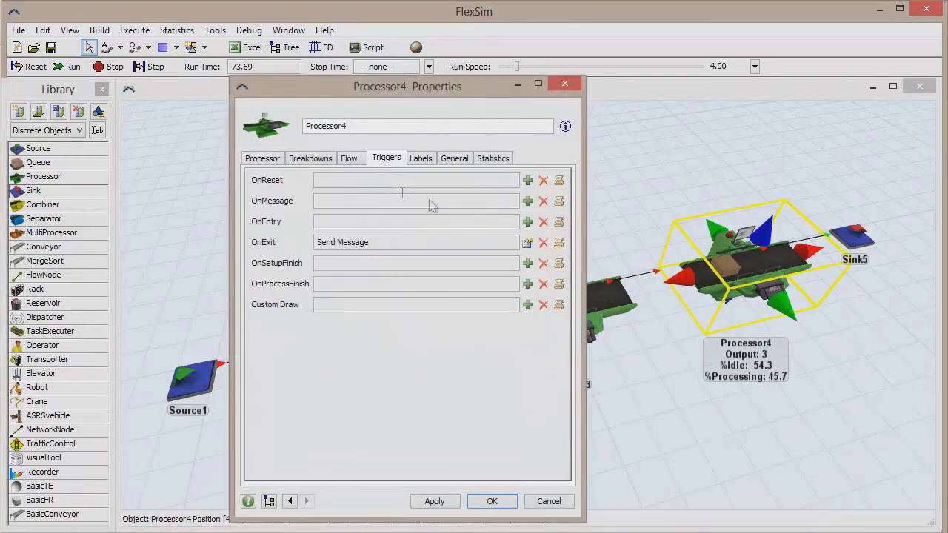
click(528, 245)
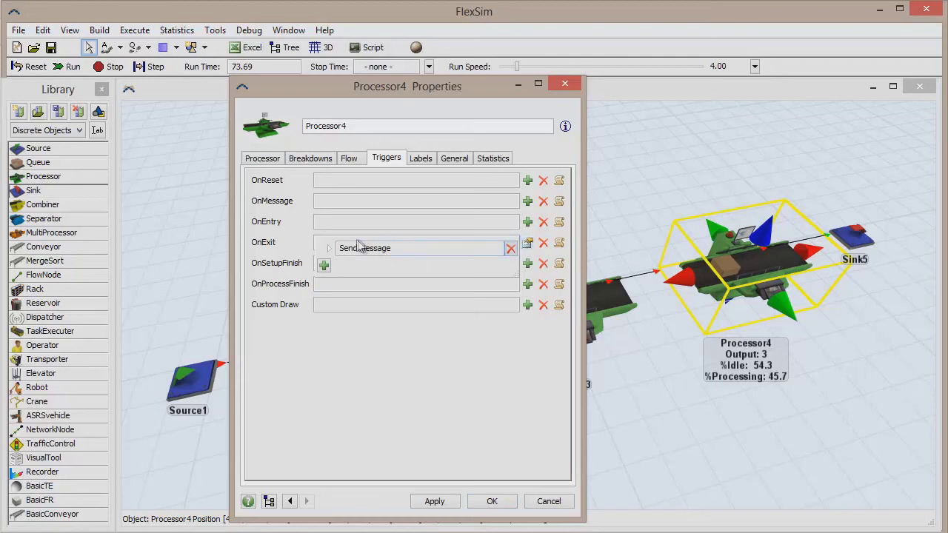
click(330, 249)
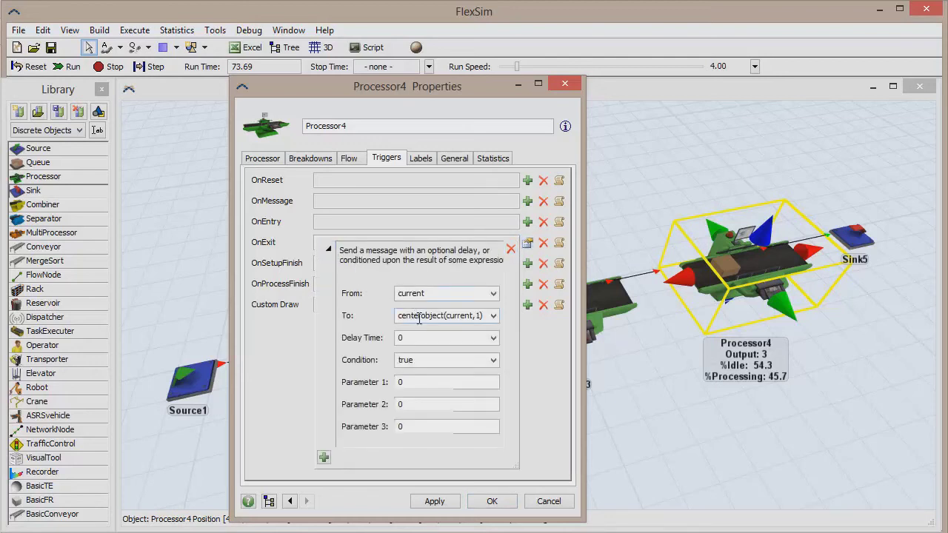
click(483, 316)
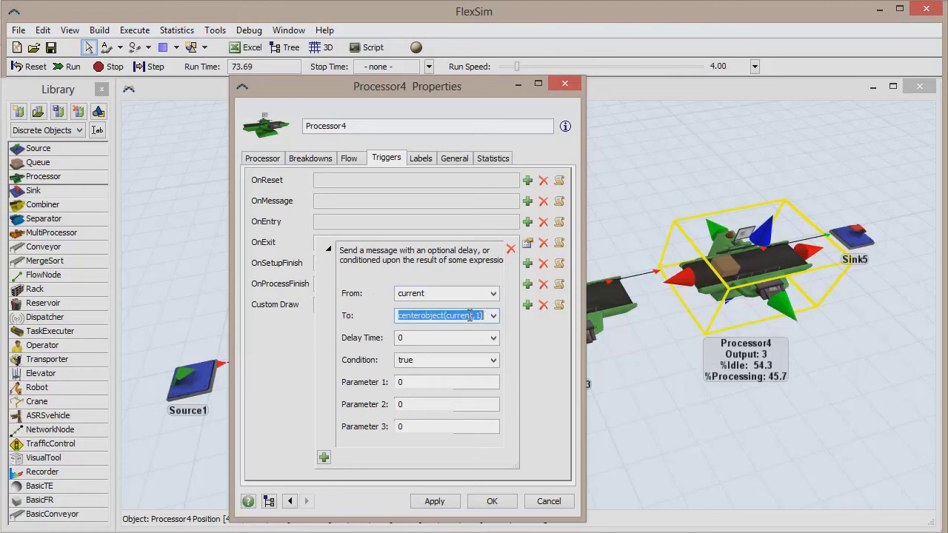
key(BackSpace)
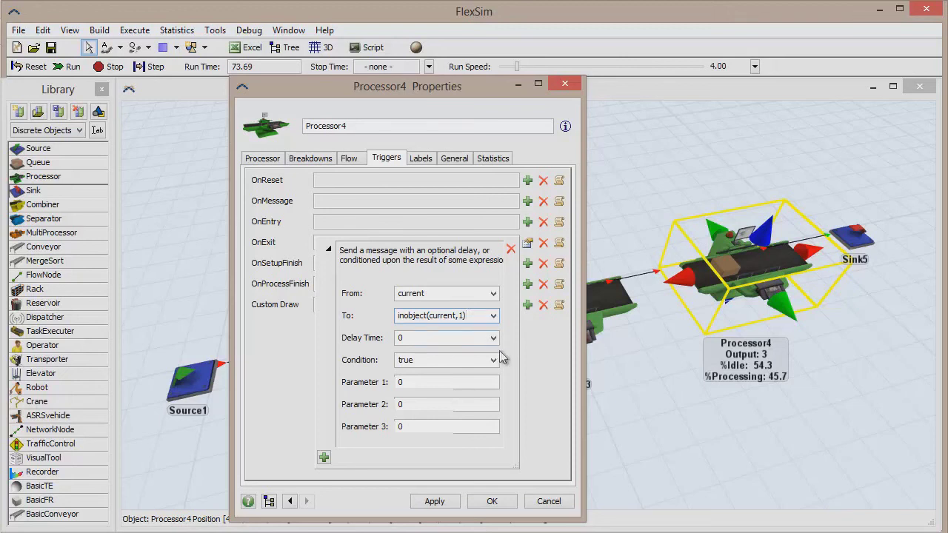
click(501, 508)
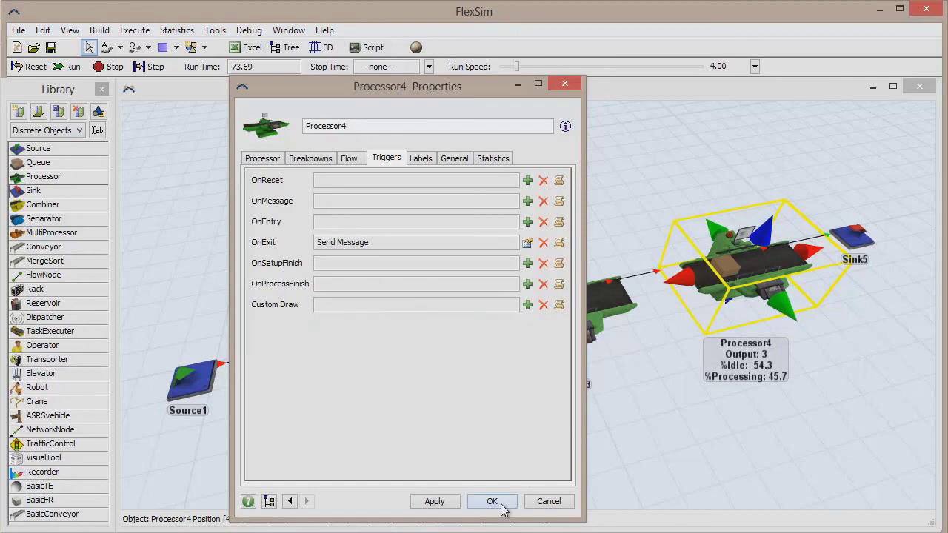
Step: Reset the model to time zero and run the simulation with the new message target
click(31, 67)
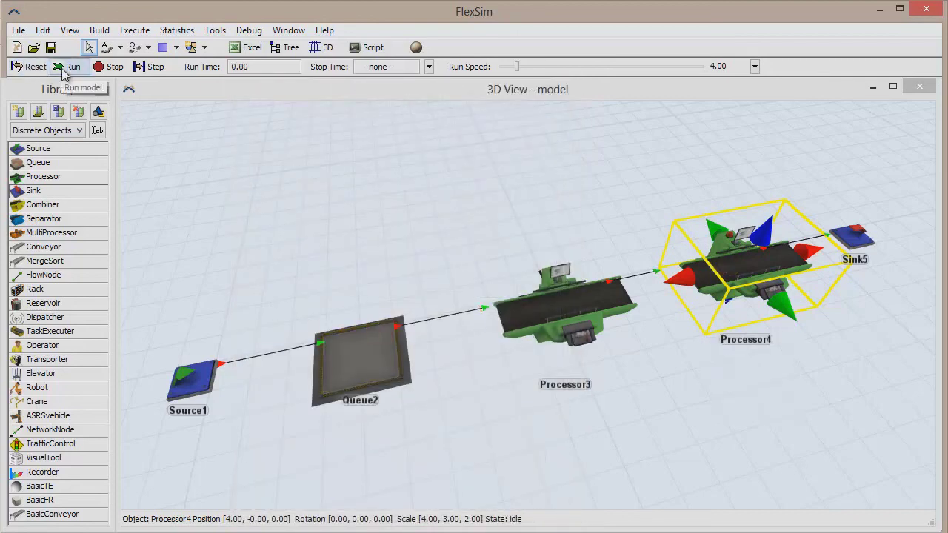
click(66, 67)
click(467, 145)
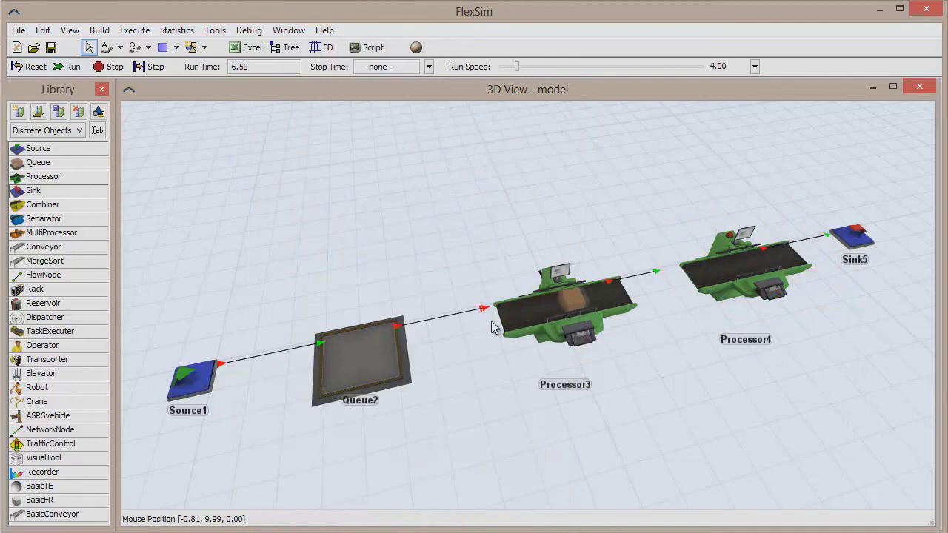